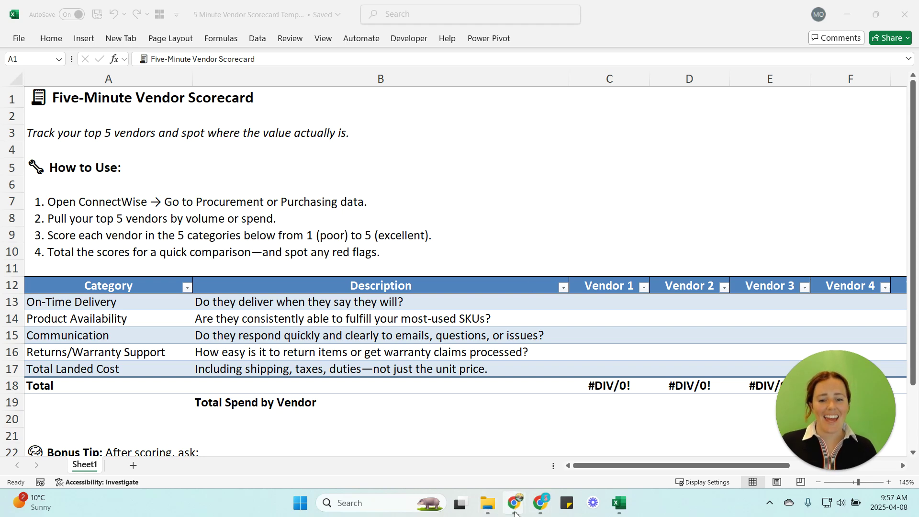
In Chrome, open Procurement > Purchase Orders, listing the 18 open POs for all members.
mouse_move(515, 514)
left_click(591, 455)
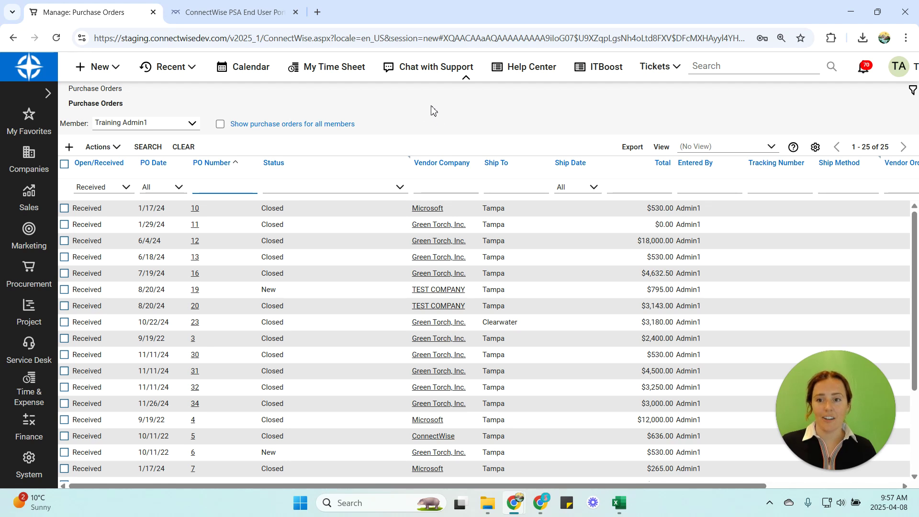
left_click(35, 271)
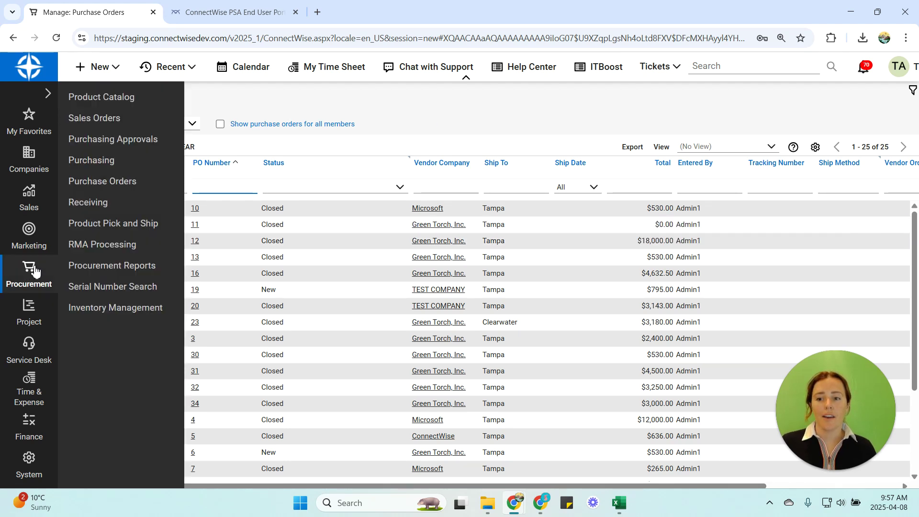
left_click(109, 186)
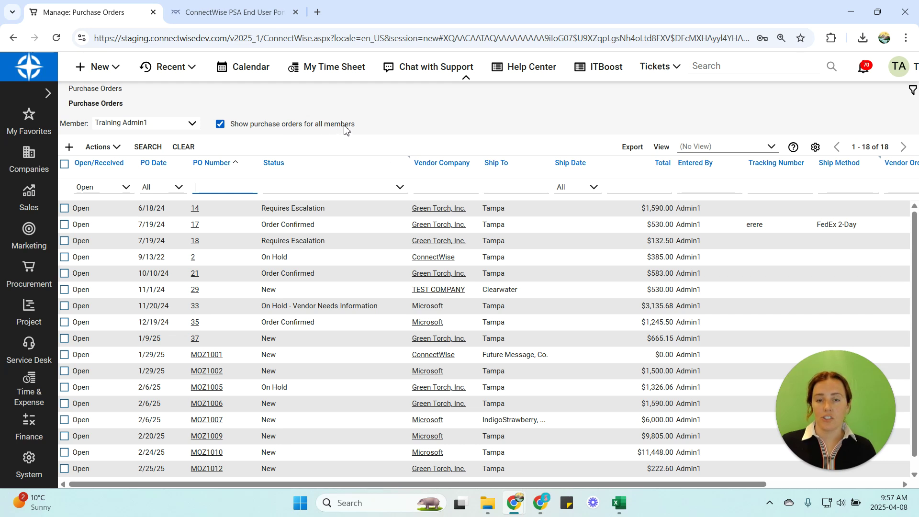
Filter the purchase orders to Received status and search, keeping PO Date on All.
left_click(126, 187)
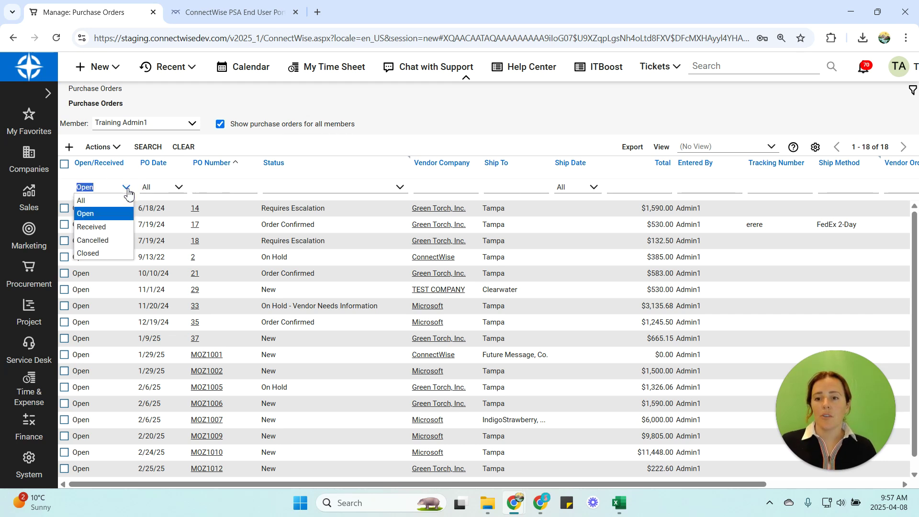
left_click(109, 228)
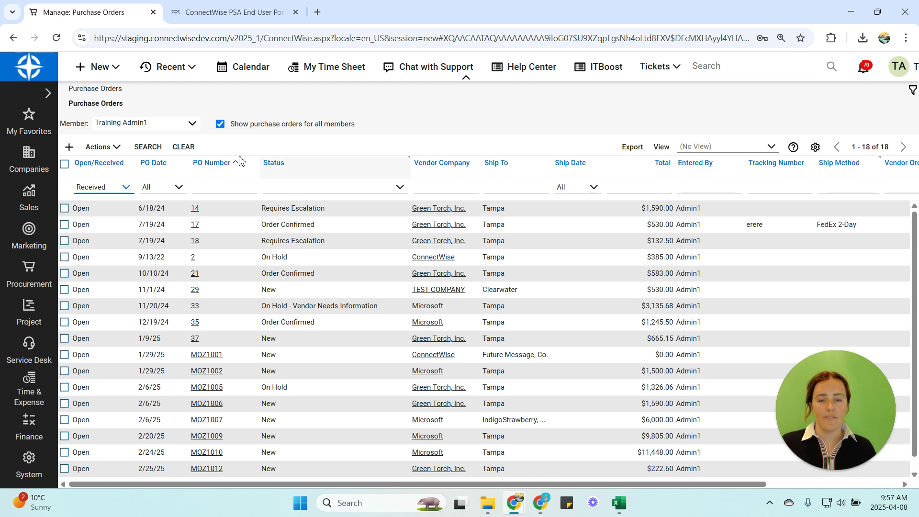
left_click(157, 148)
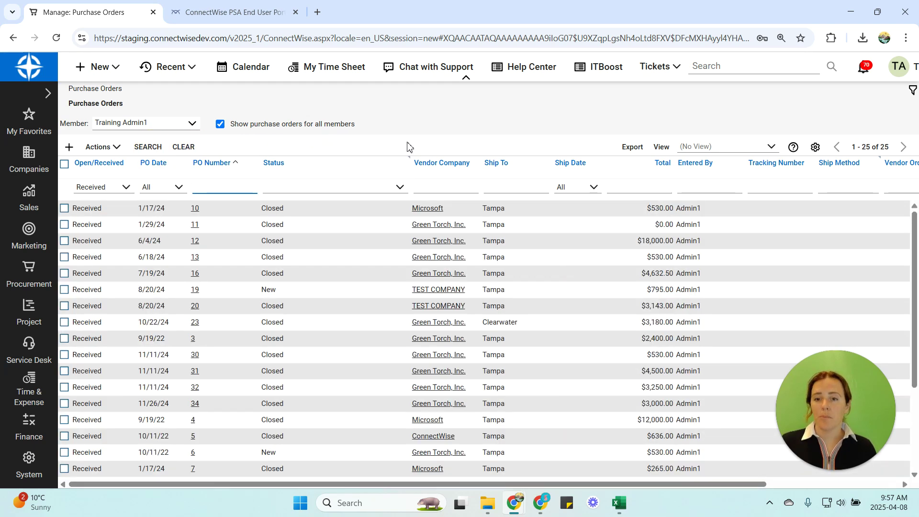
left_click(180, 190)
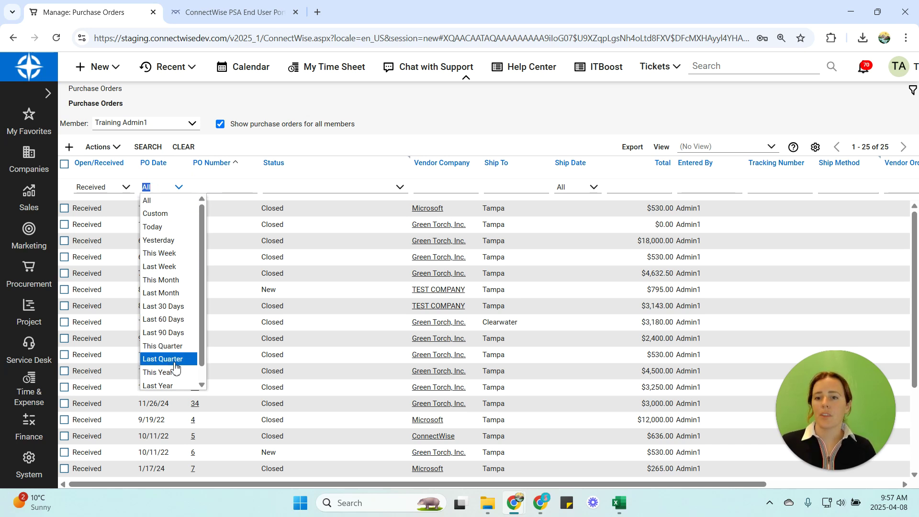
left_click(423, 117)
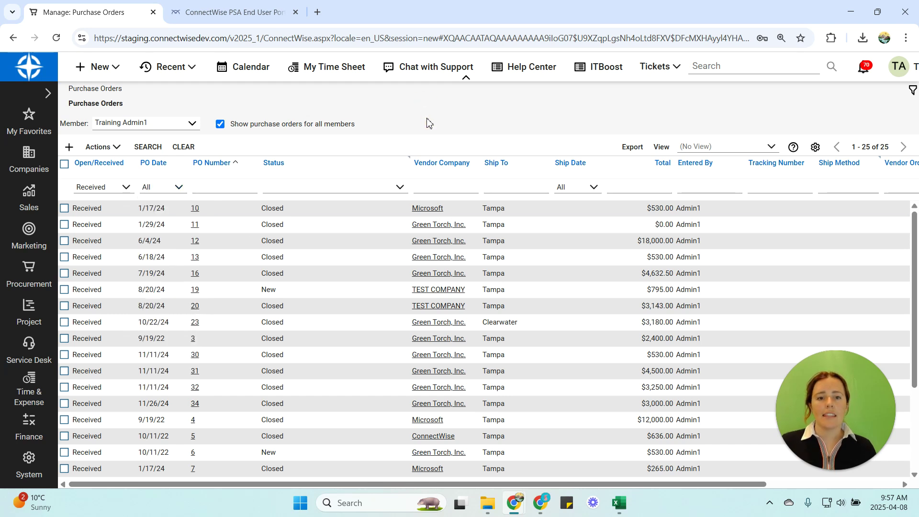
Export the 25 received POs to purchaseorderlist (3).csv and open it in Excel.
left_click(632, 148)
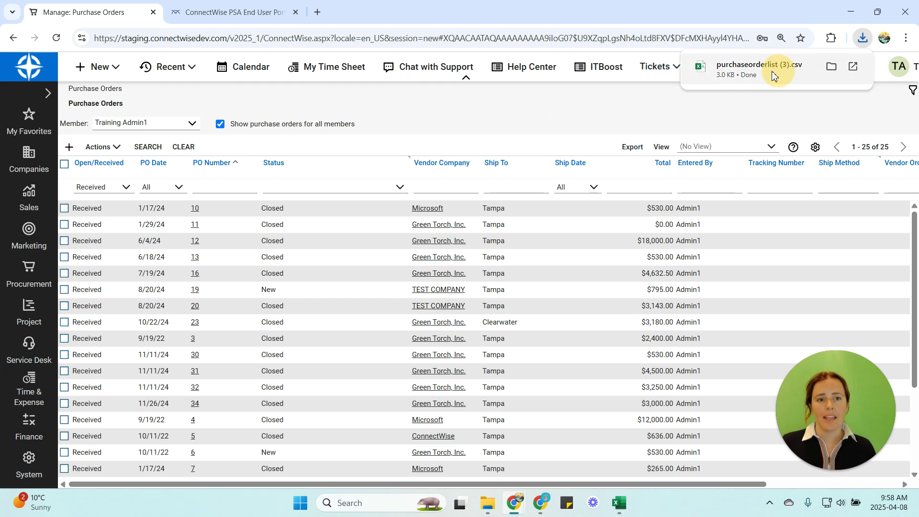
key("alt+Tab")
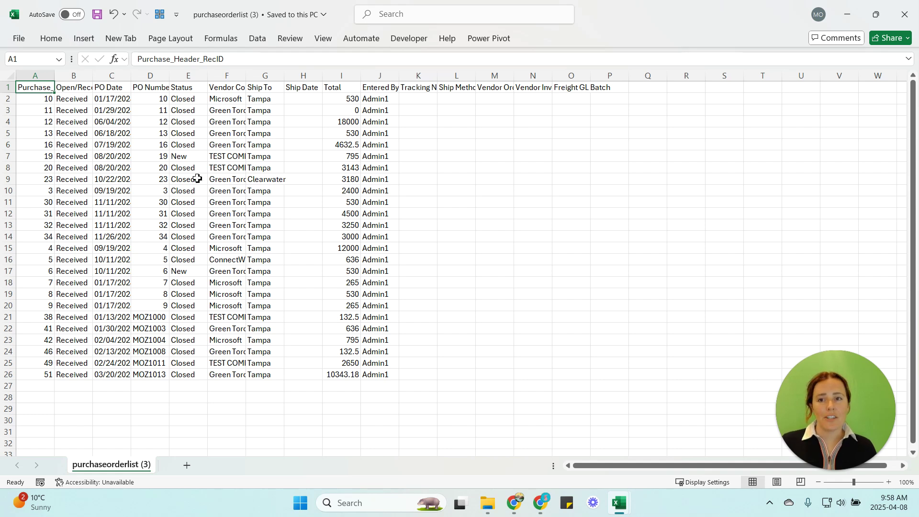
Format the purchase order data range as an Excel table.
left_click(85, 41)
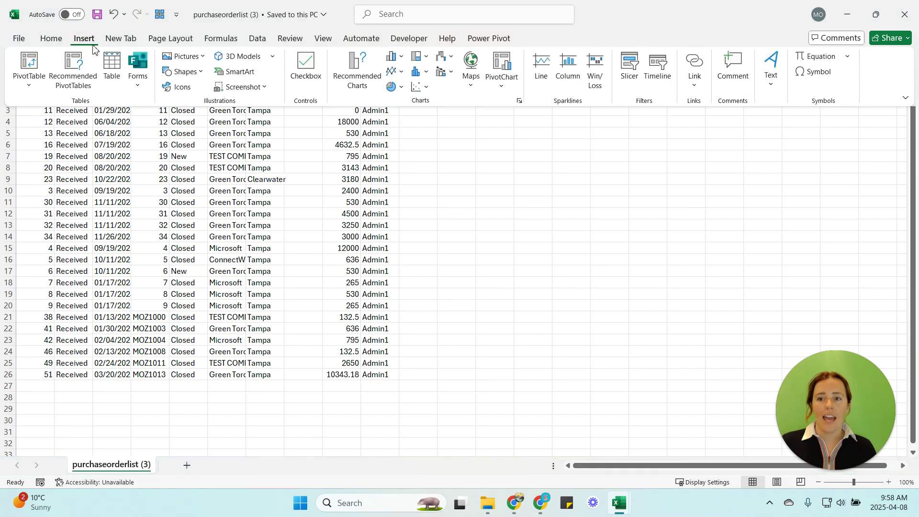
left_click(115, 71)
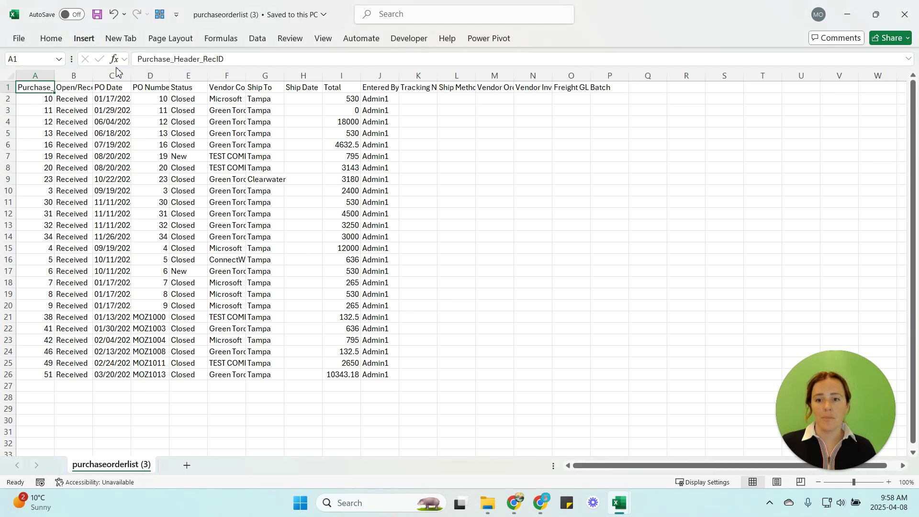
left_click(479, 382)
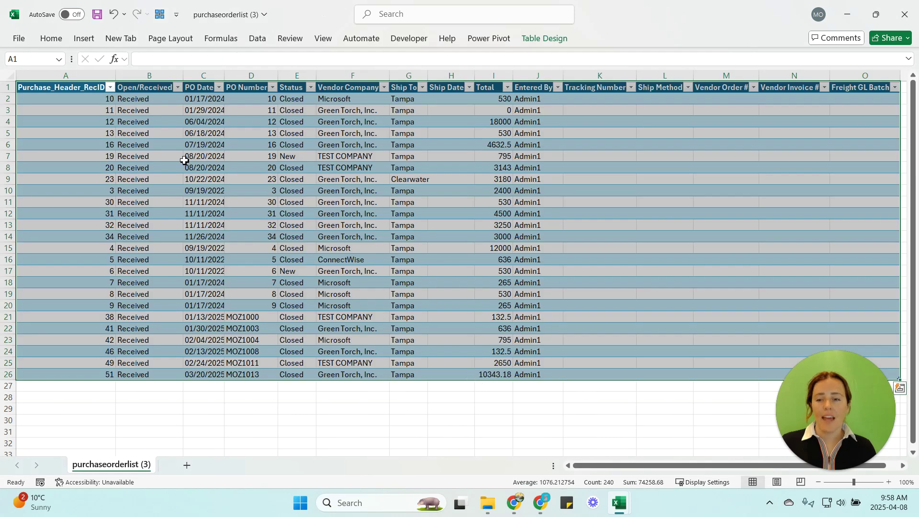
Create an empty PivotTable from the table on a new worksheet.
left_click(90, 43)
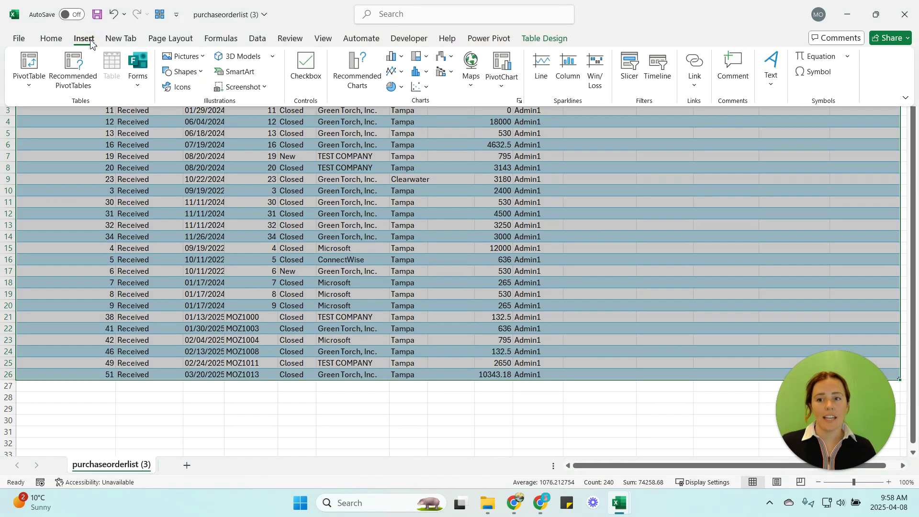
left_click(29, 63)
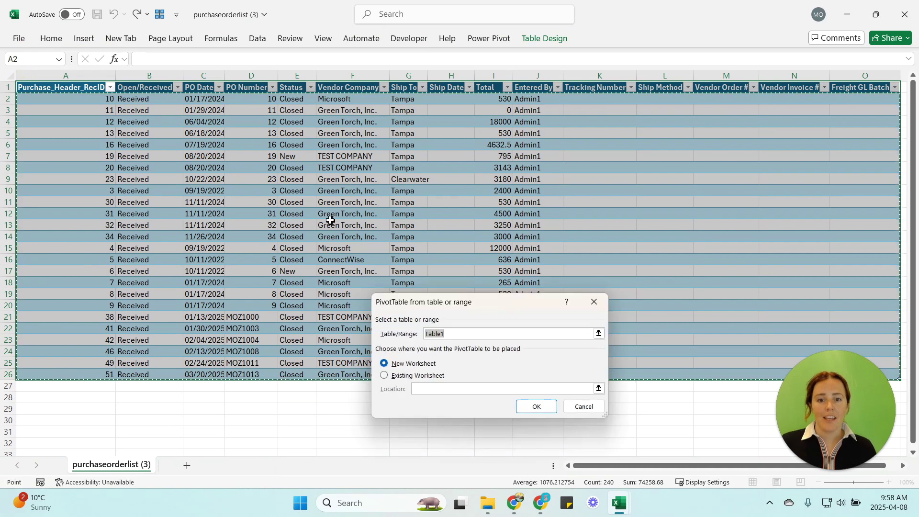
left_click(537, 408)
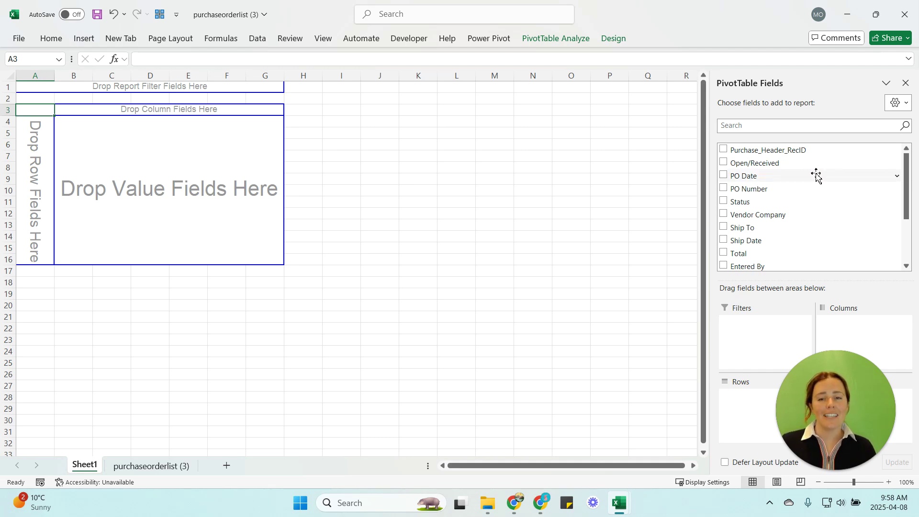
Add Vendor Company as rows and summed Total as values, giving a 73405.68 grand total.
left_click(724, 214)
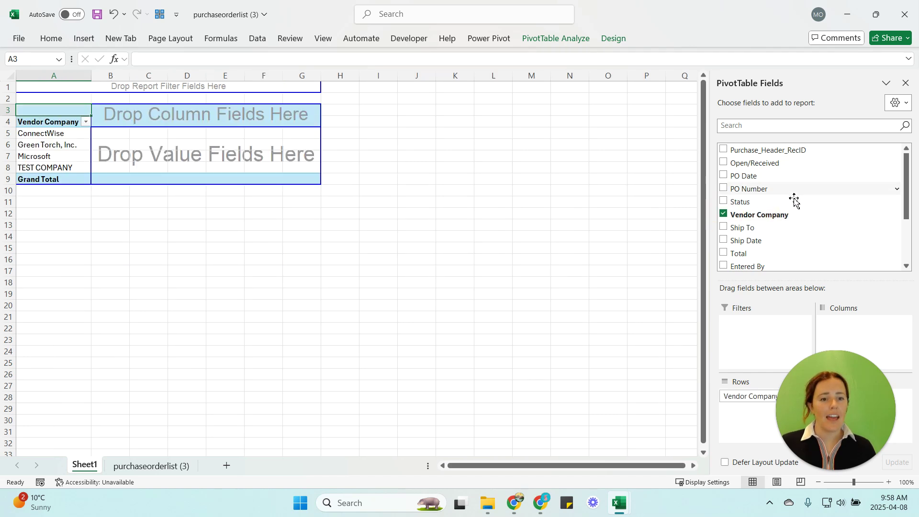
left_click(724, 253)
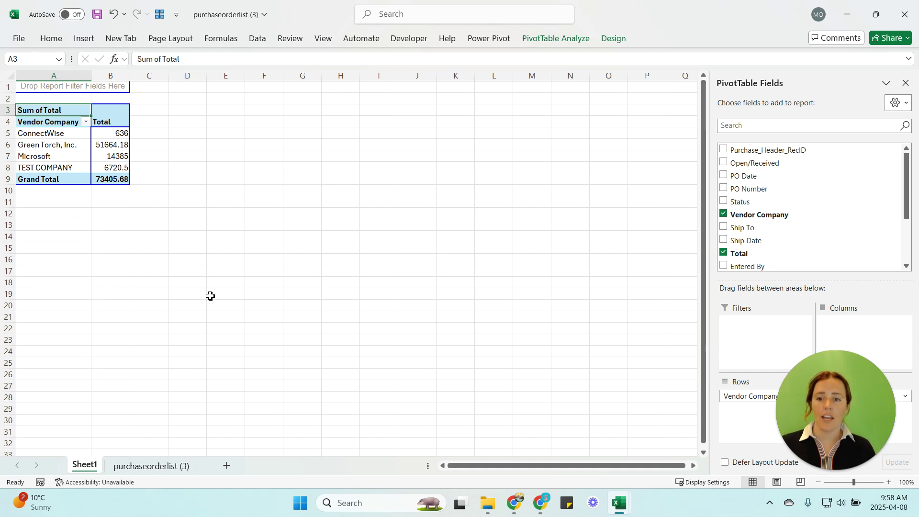
scroll(203, 299, "up", 5, "ctrl")
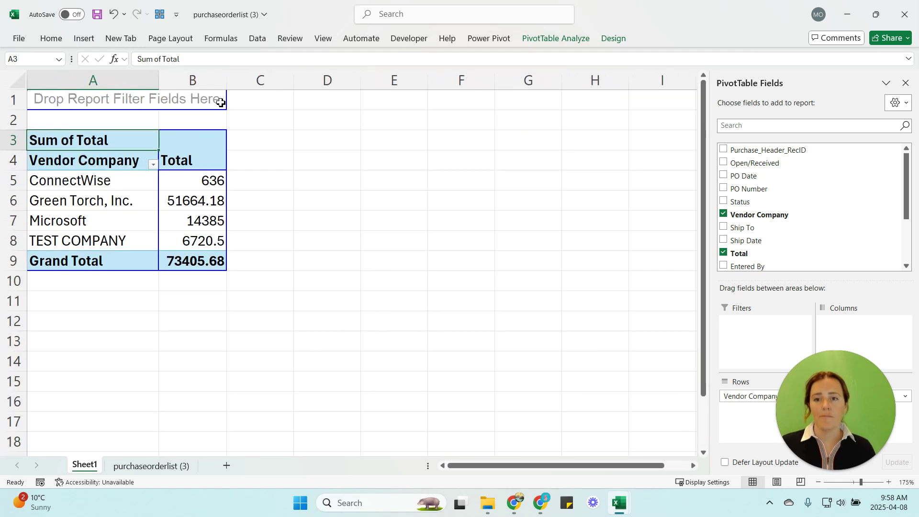
Sort the vendors by Total from largest to smallest.
left_click(208, 162)
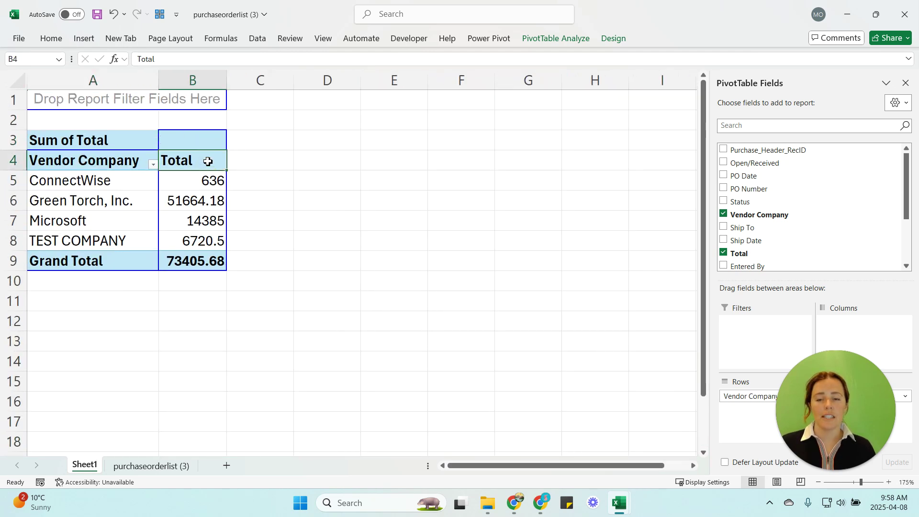
left_click(52, 39)
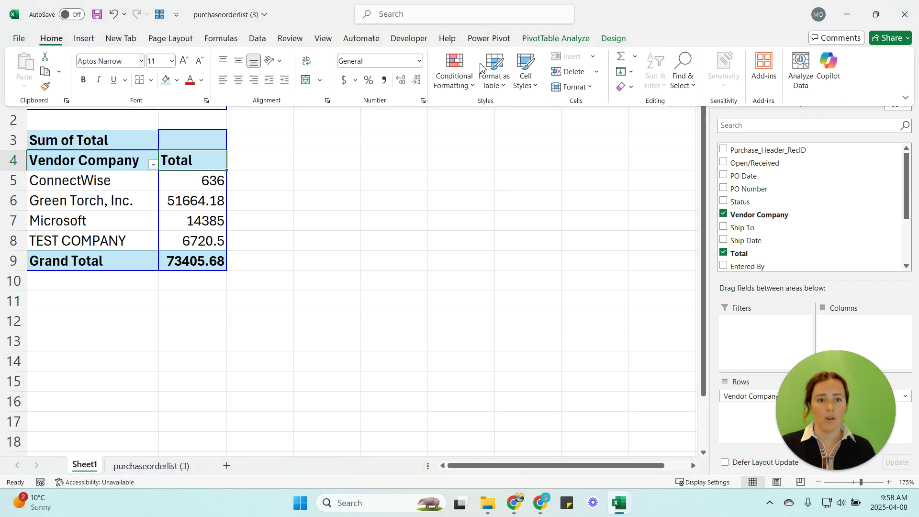
left_click(215, 179)
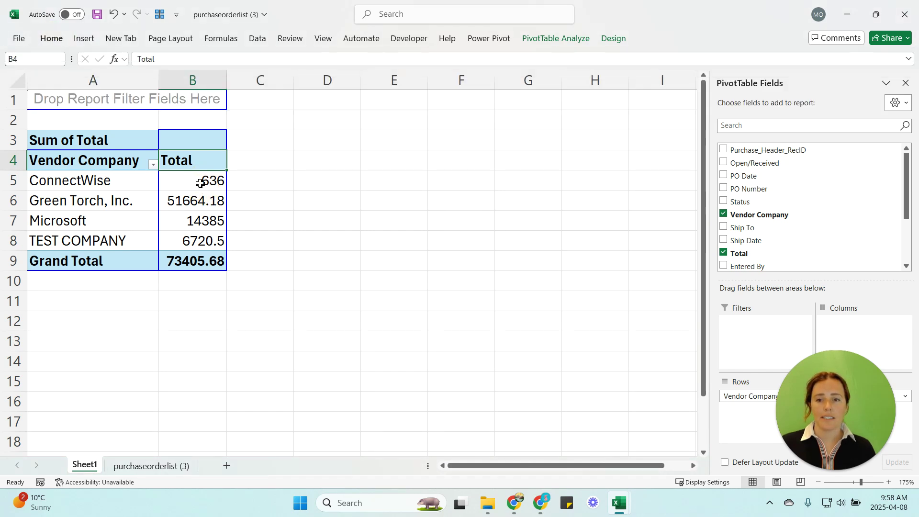
left_click(215, 178)
left_click(52, 40)
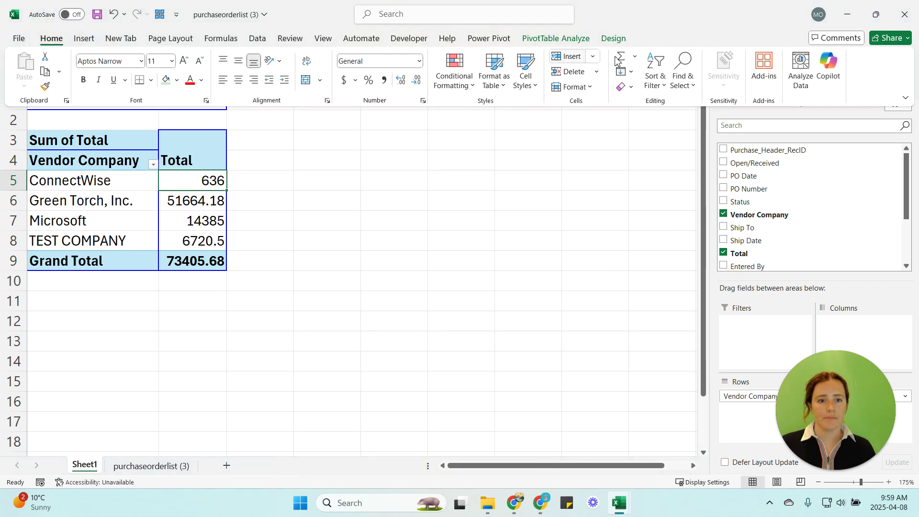
left_click(658, 88)
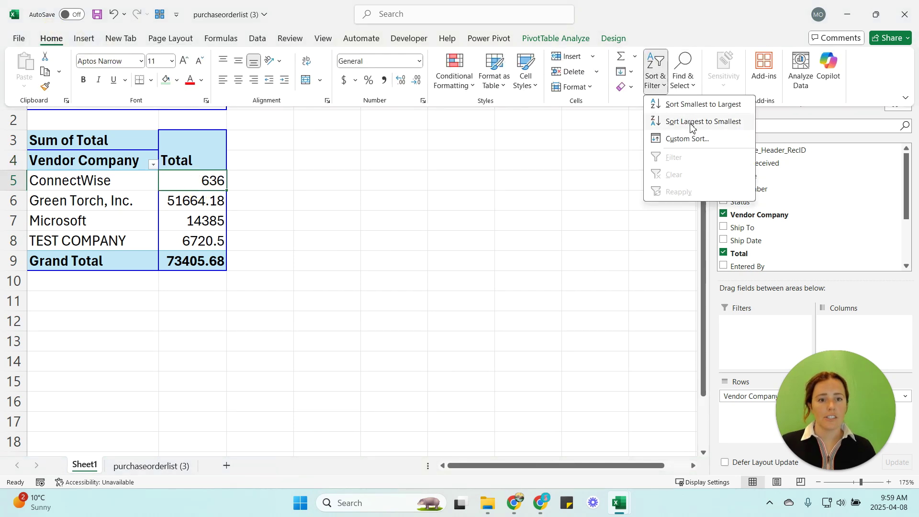
left_click(684, 123)
Apply Accounting currency format to the Total column B.
left_click(192, 80)
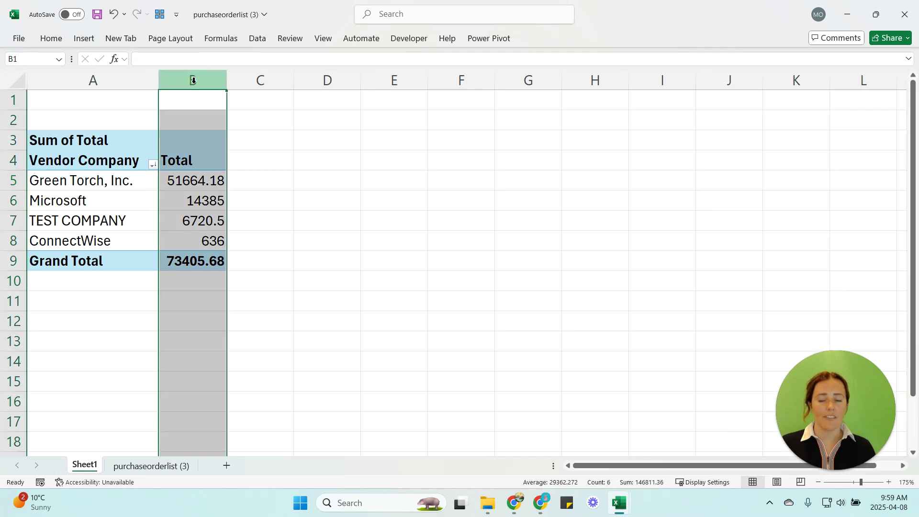
left_click(50, 42)
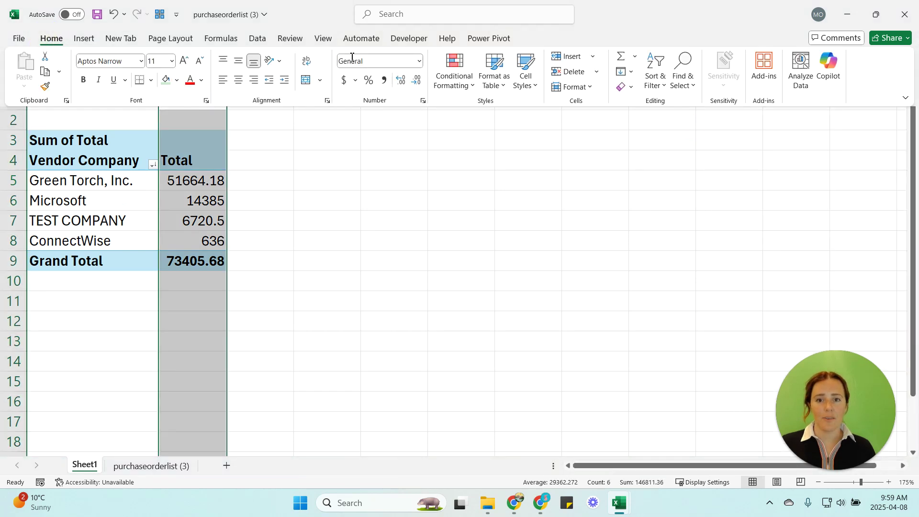
left_click(344, 80)
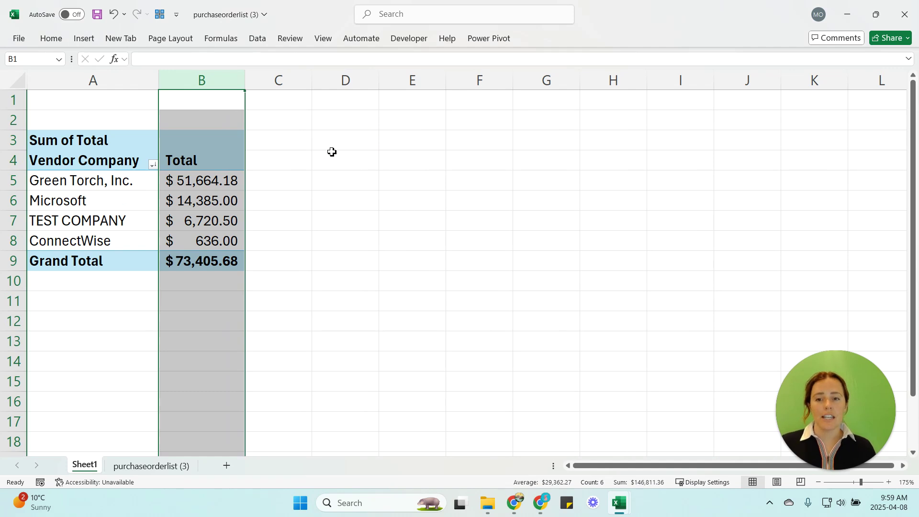
Copy the four vendors and their totals (A5:B8) from the PivotTable.
left_click(116, 181)
left_click_drag(149, 184, 204, 240)
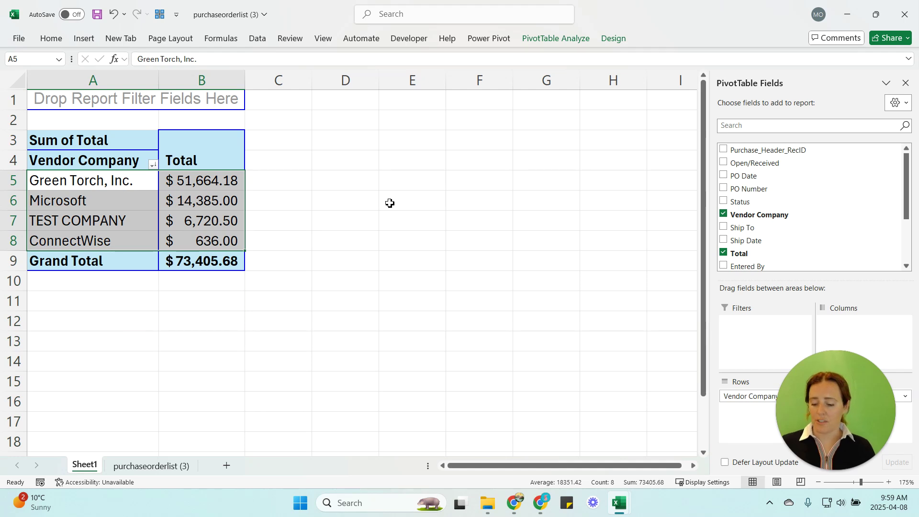
key("ctrl+c")
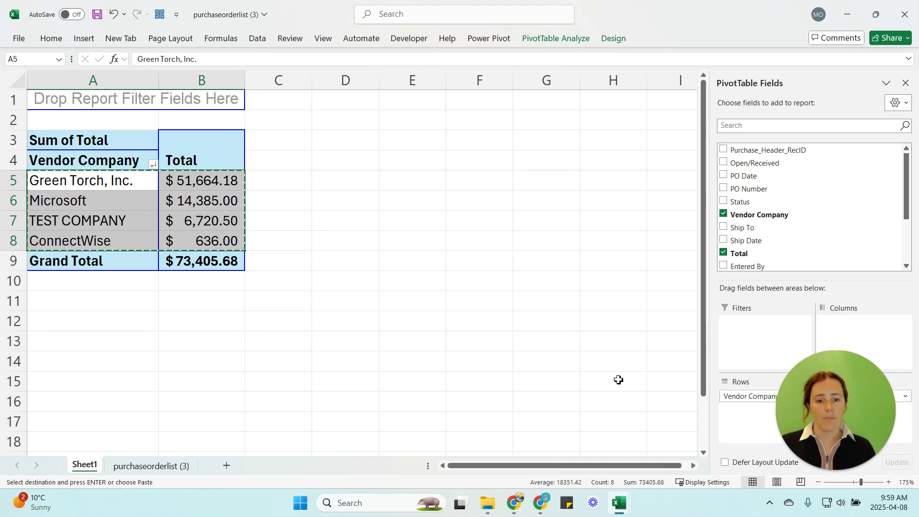
Paste them into the scorecard workbook at C24:D27, then copy the names C24:C27.
mouse_move(617, 508)
left_click(555, 445)
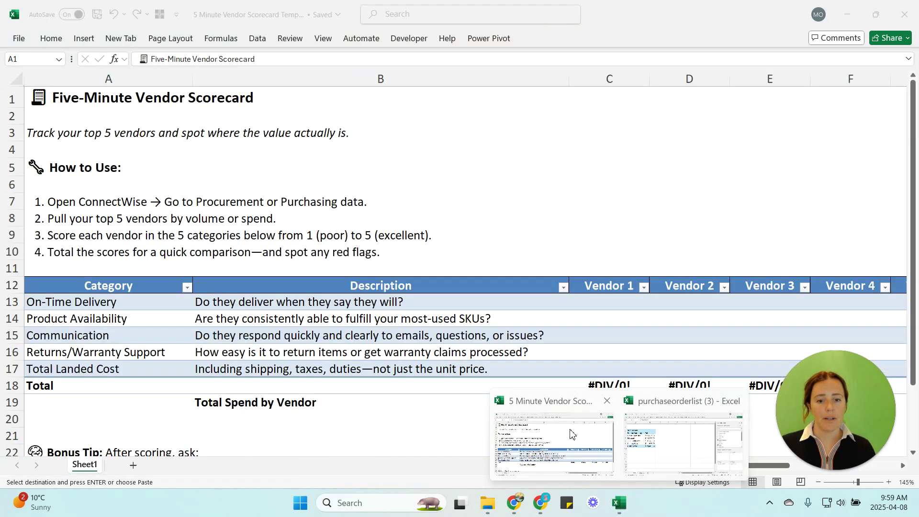
scroll(426, 184, "down", 2)
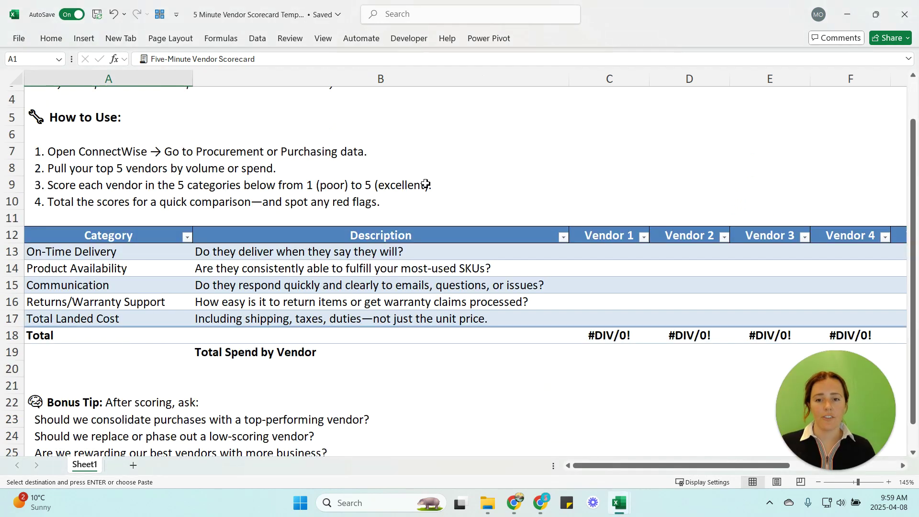
scroll(426, 184, "down", 2)
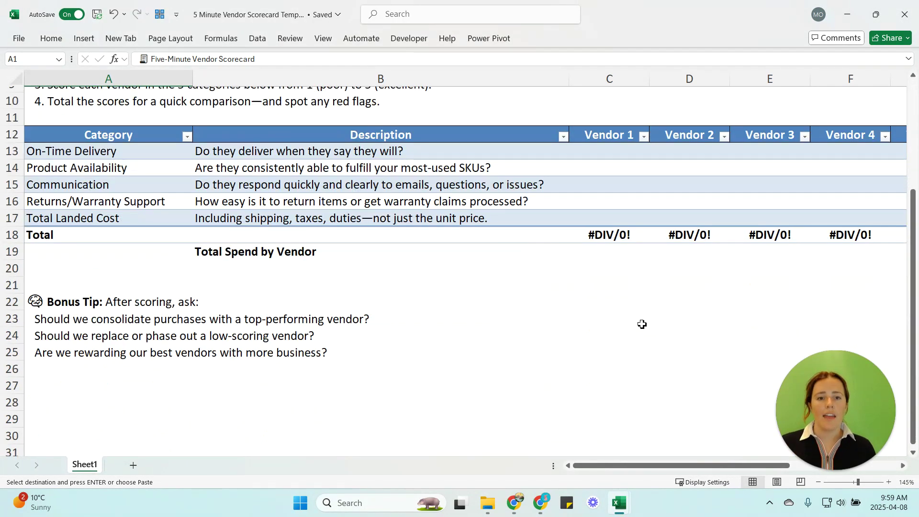
left_click(616, 337)
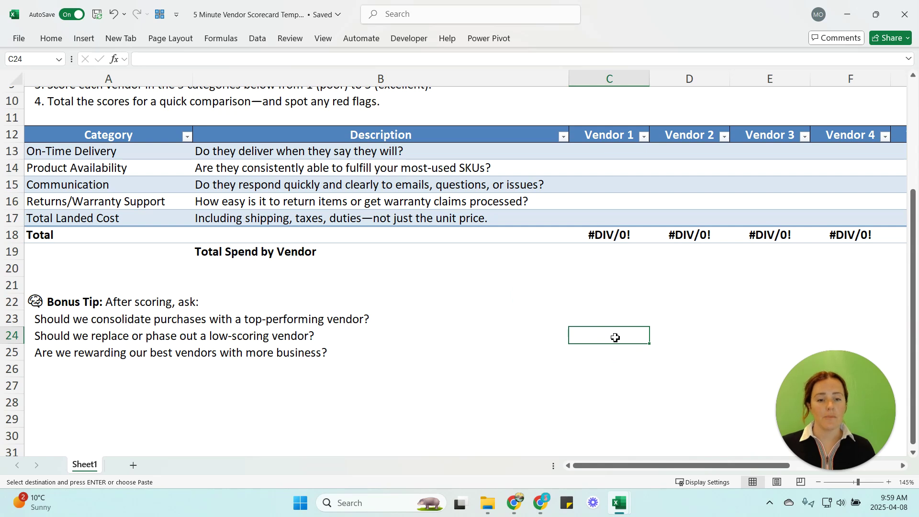
key("ctrl+v")
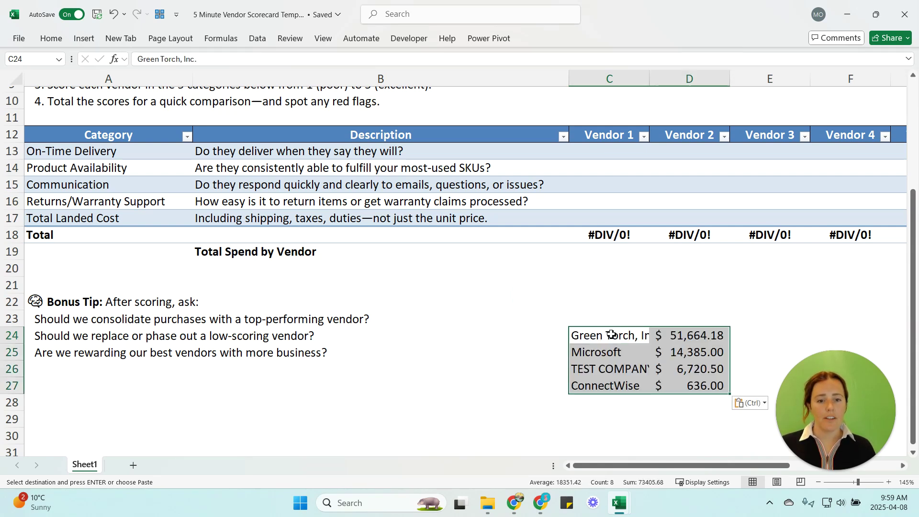
left_click_drag(611, 335, 610, 387)
key("ctrl+c")
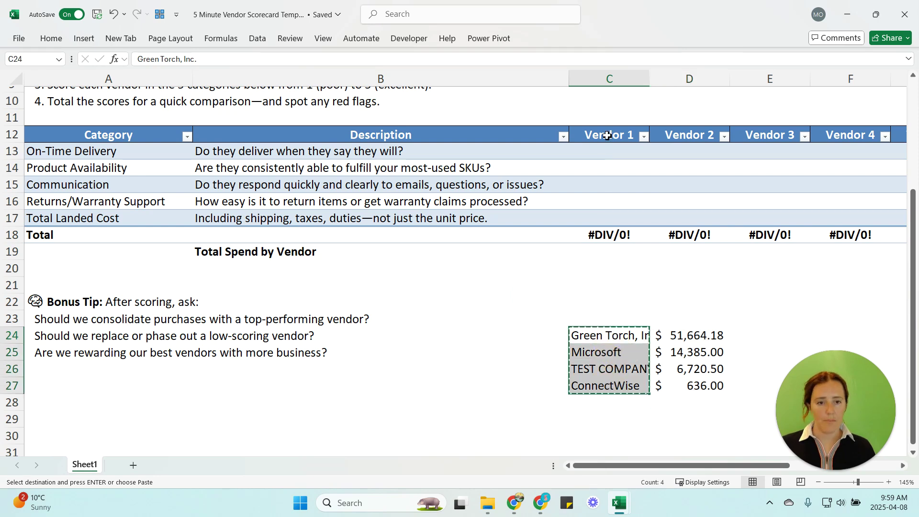
Paste-transpose the vendor names across the header row starting at C12.
left_click(609, 135)
right_click(609, 134)
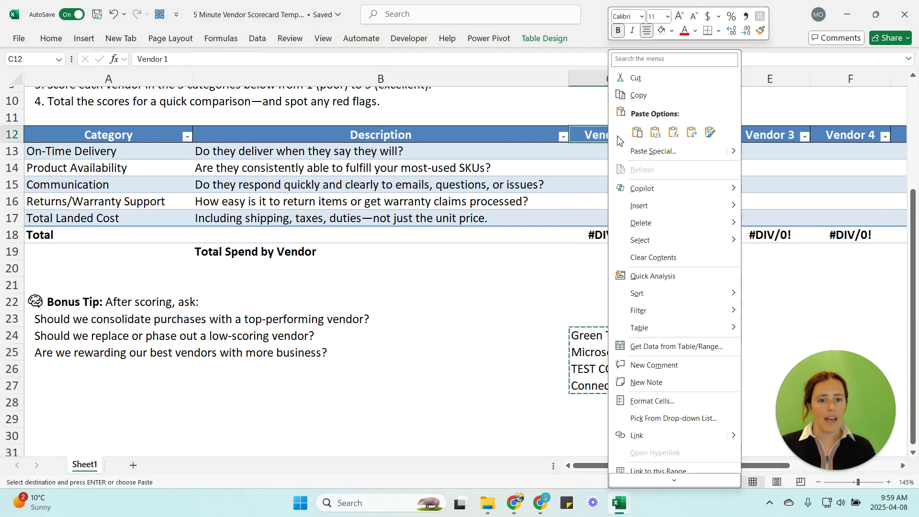
left_click(696, 134)
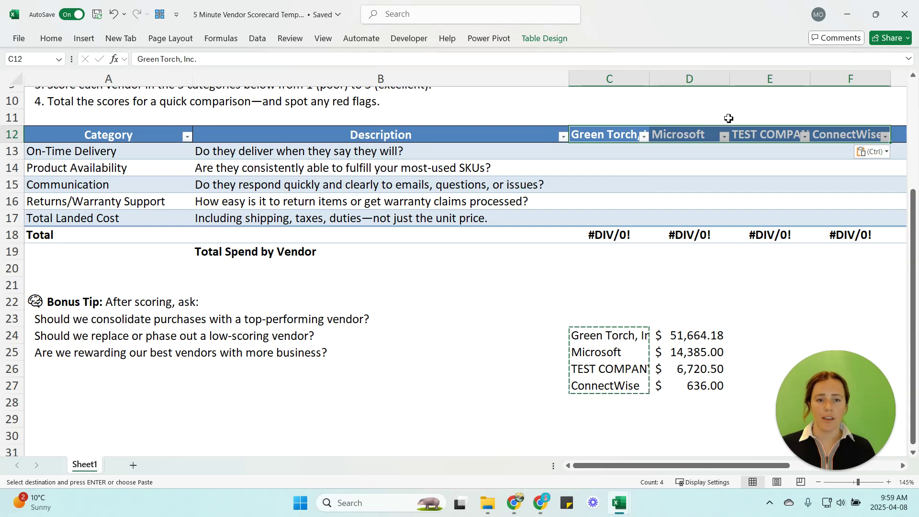
Copy totals D24:D27 and paste-transpose them across row 11 starting at C11.
left_click_drag(706, 340, 698, 386)
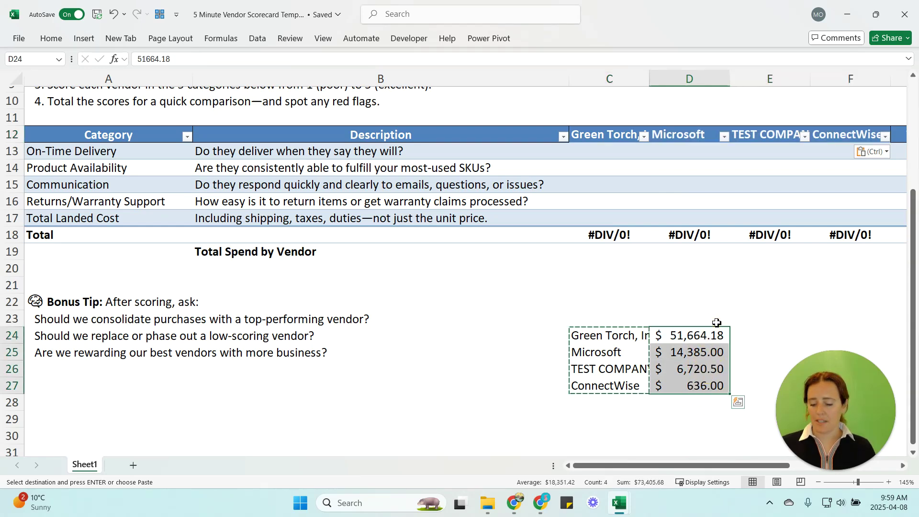
key("ctrl+c")
left_click(611, 122)
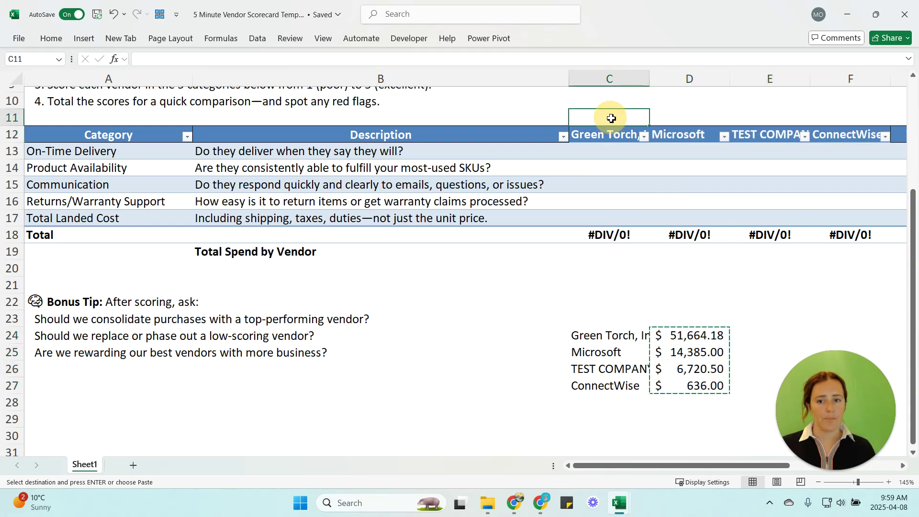
right_click(610, 120)
left_click(695, 153)
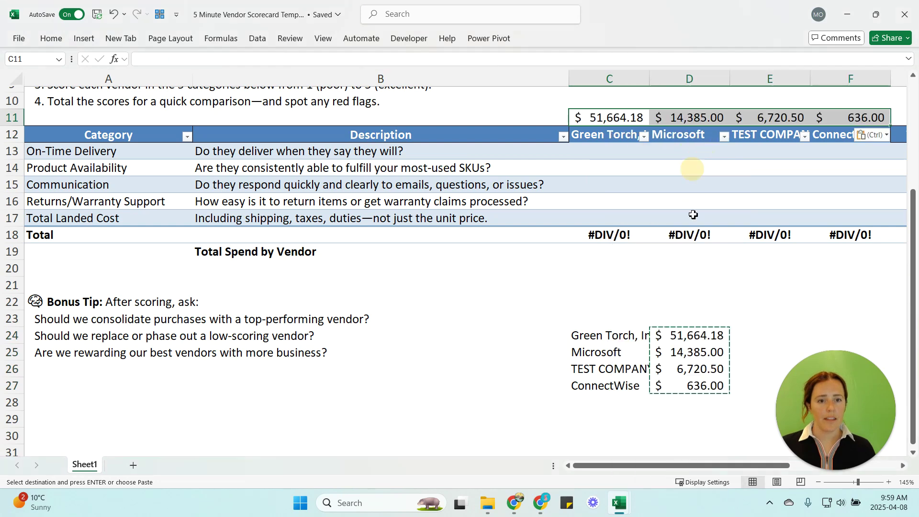
Autofit column C to fit 'Green Torch, Inc.'.
left_click(662, 284)
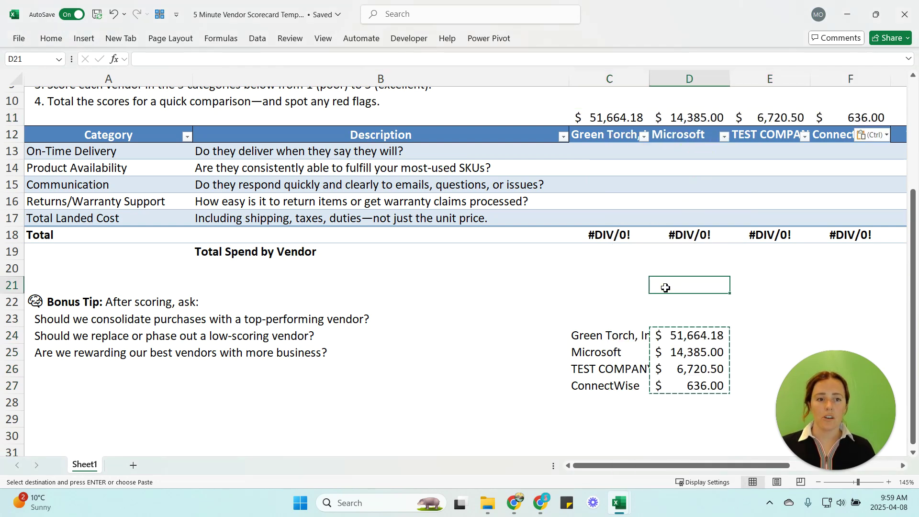
scroll(661, 275, "up", 1)
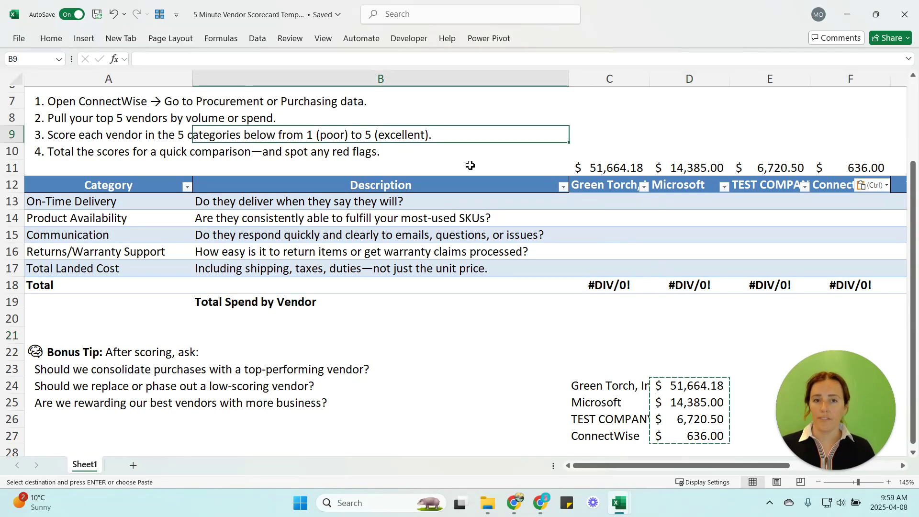
left_click(601, 204)
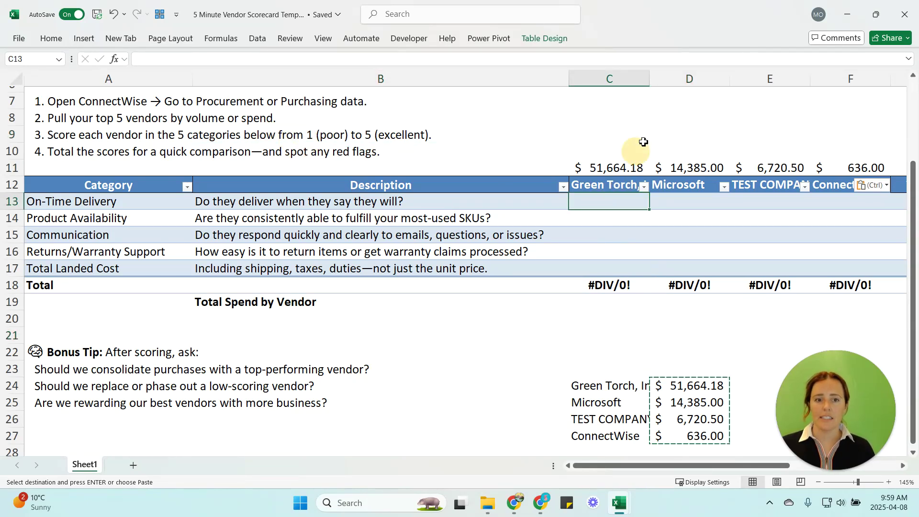
double_click(650, 79)
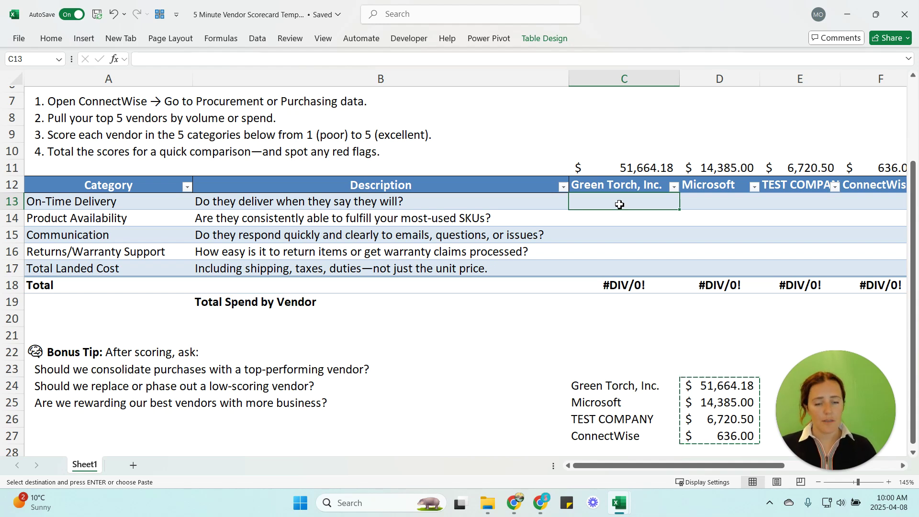
Enter Green Torch, Inc. scores 4, 3, 5, 2, 2 in C13:C17.
type("4")
key("Return")
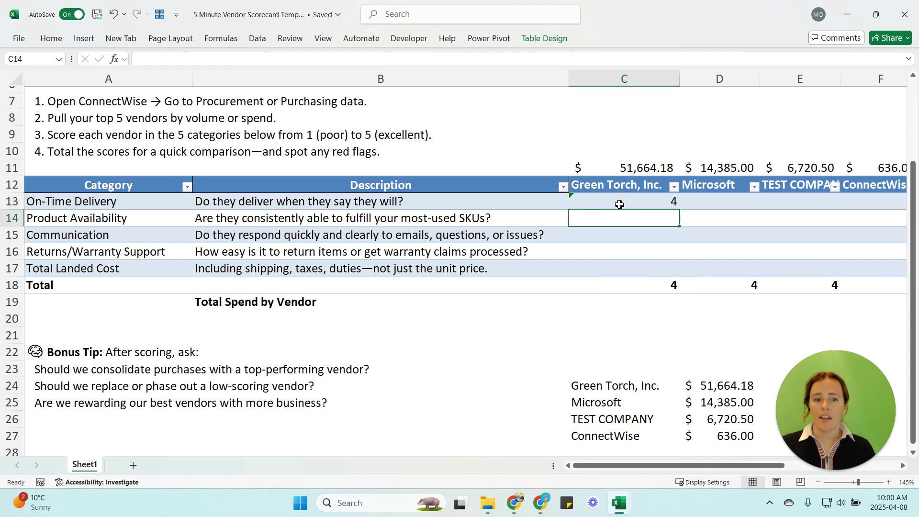
type("3")
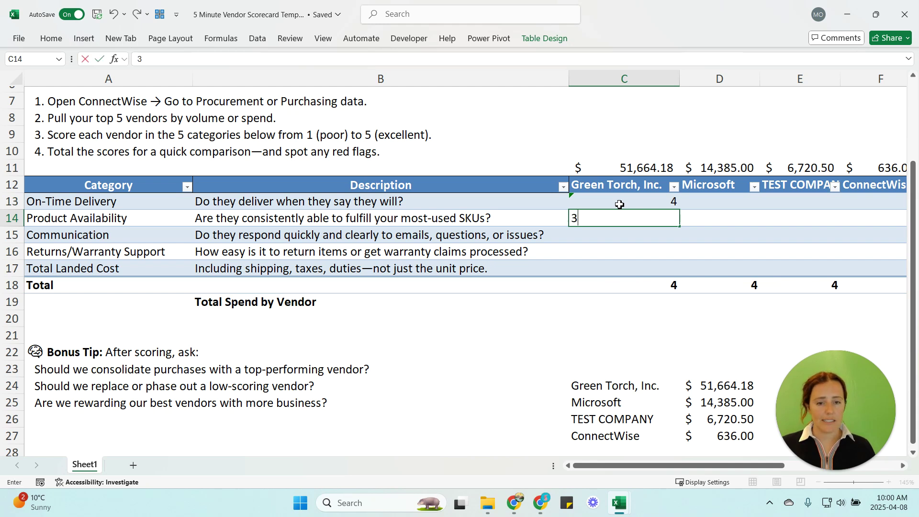
key("Return")
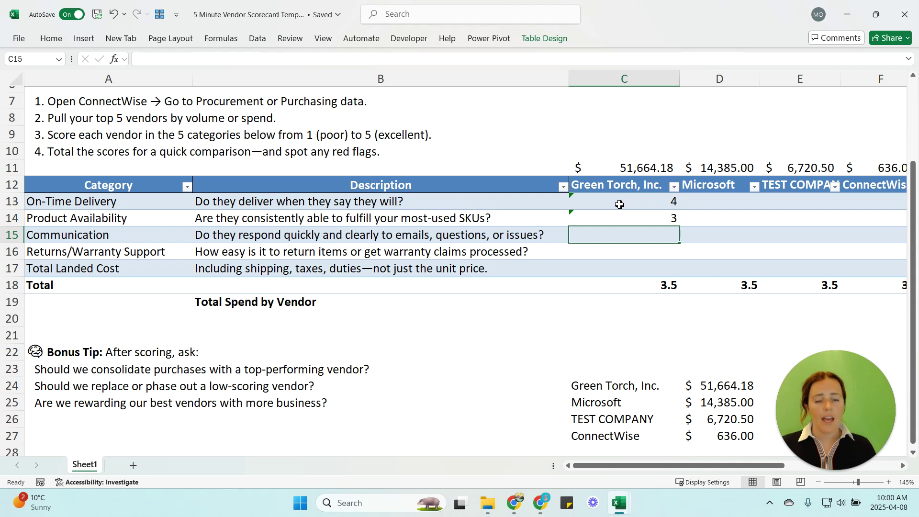
type("5")
key("Return")
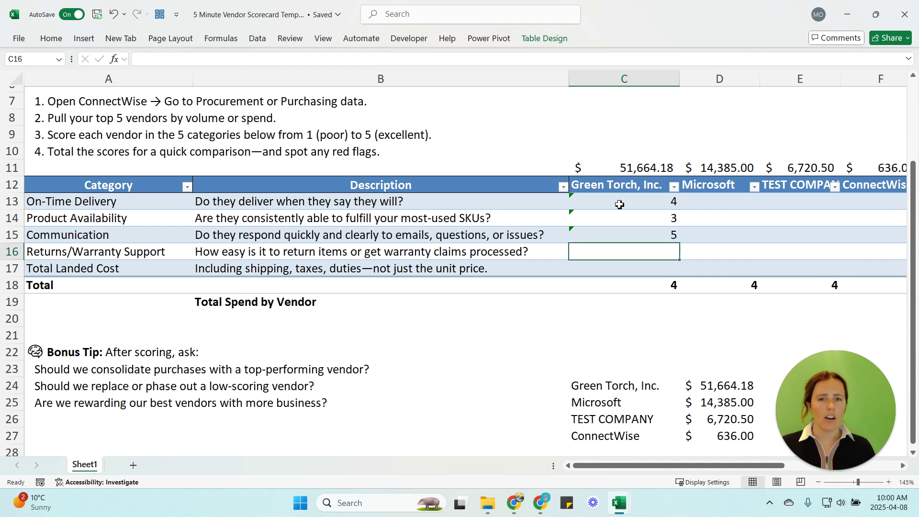
type("2")
key("Return")
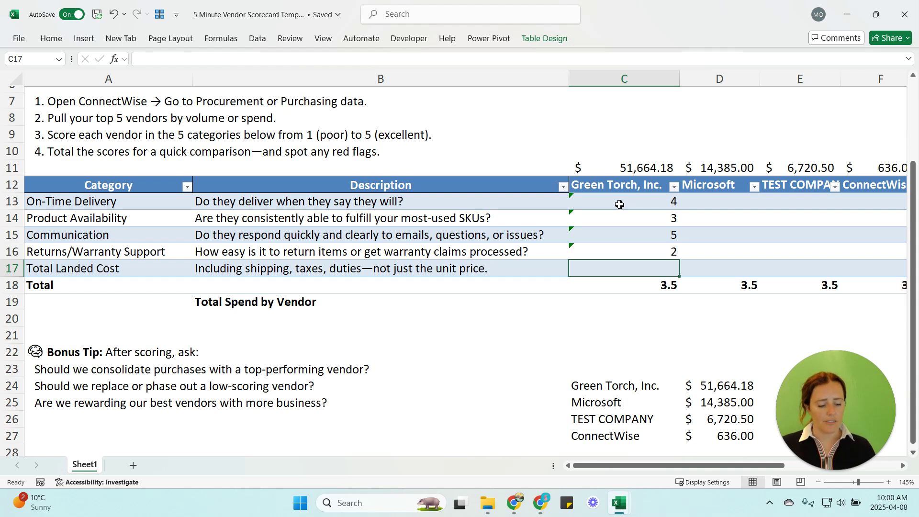
type("2")
key("Return")
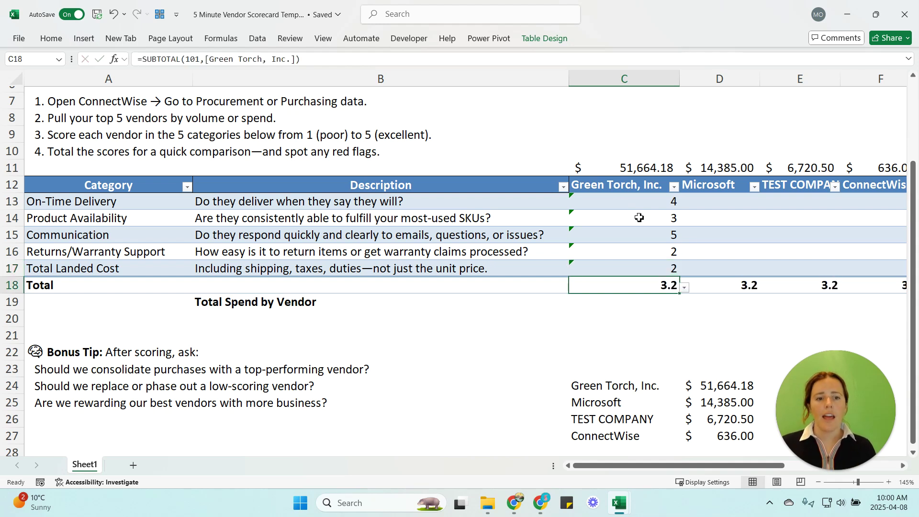
Enter Microsoft scores 5, 3, 2, 1, 2 in D13:D17.
left_click(756, 208)
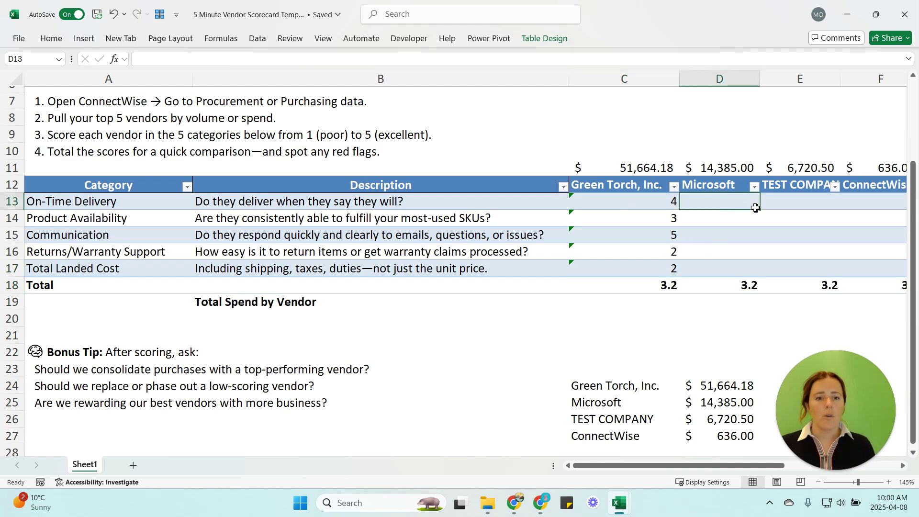
type("5")
key("Return")
type("3")
key("Return")
type("2")
key("Return")
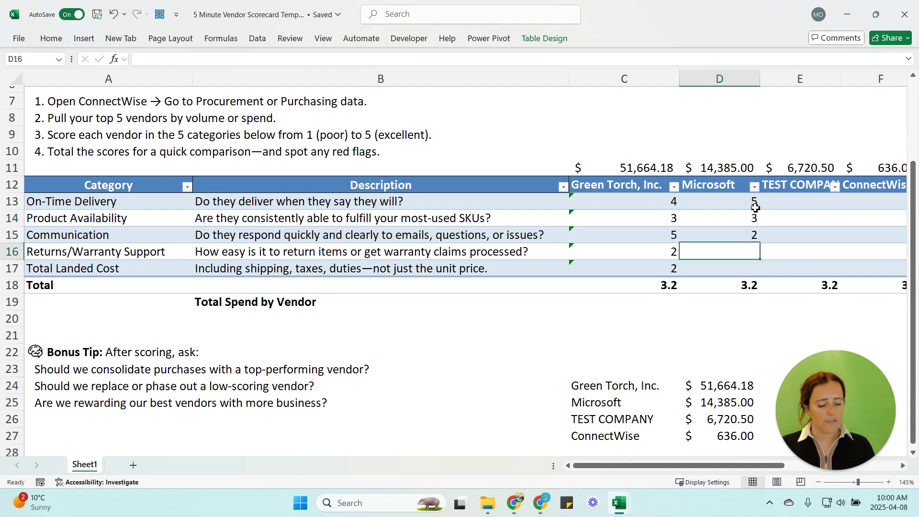
type("1")
key("Return")
type("2")
key("Return")
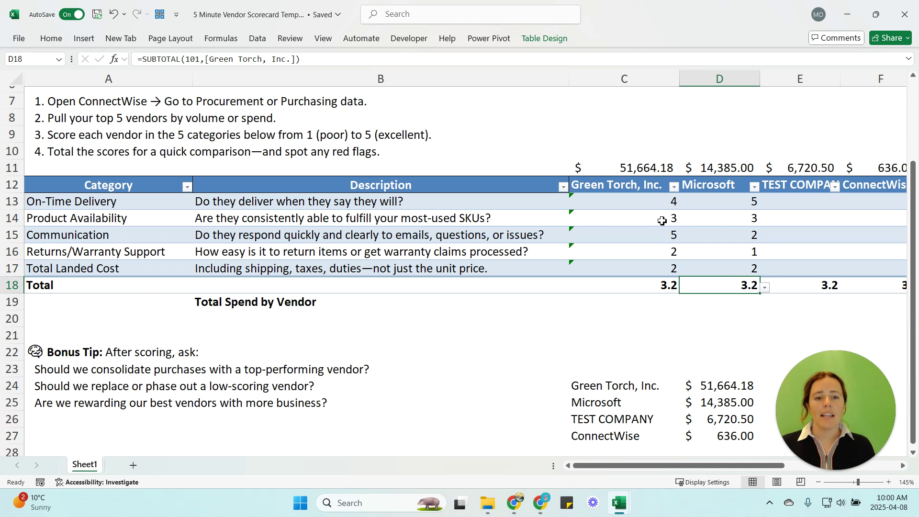
left_click(652, 286)
left_click(719, 285)
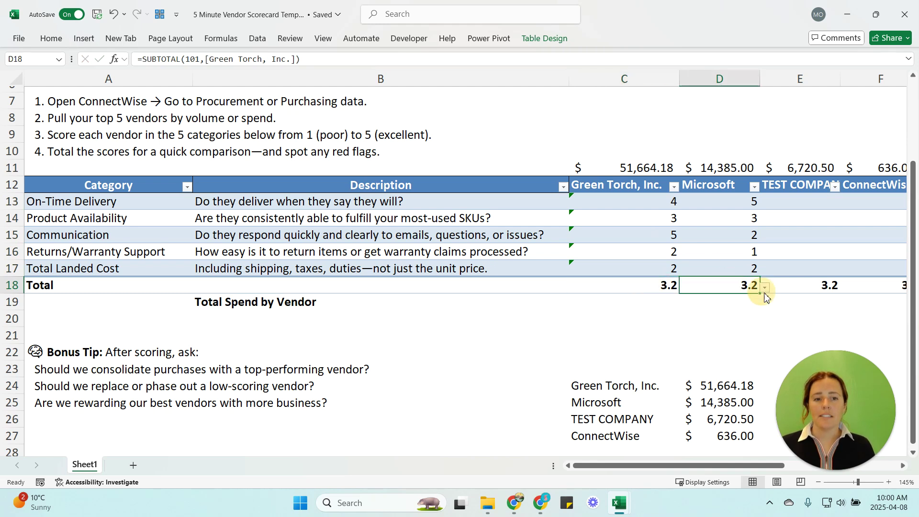